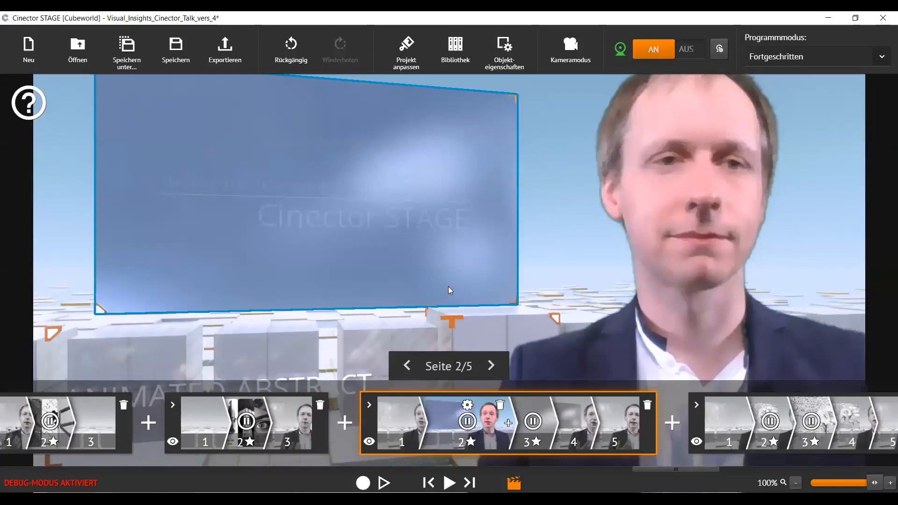
# Replace the new chapter's FORMAT 16:9 background placeholder with the white padded upholstery image from the library
pyautogui.click(441, 287)
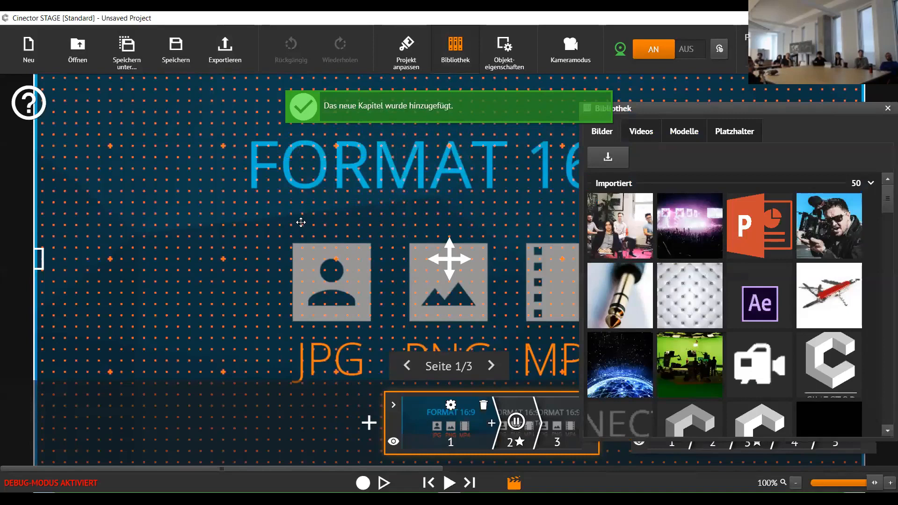
pyautogui.click(700, 327)
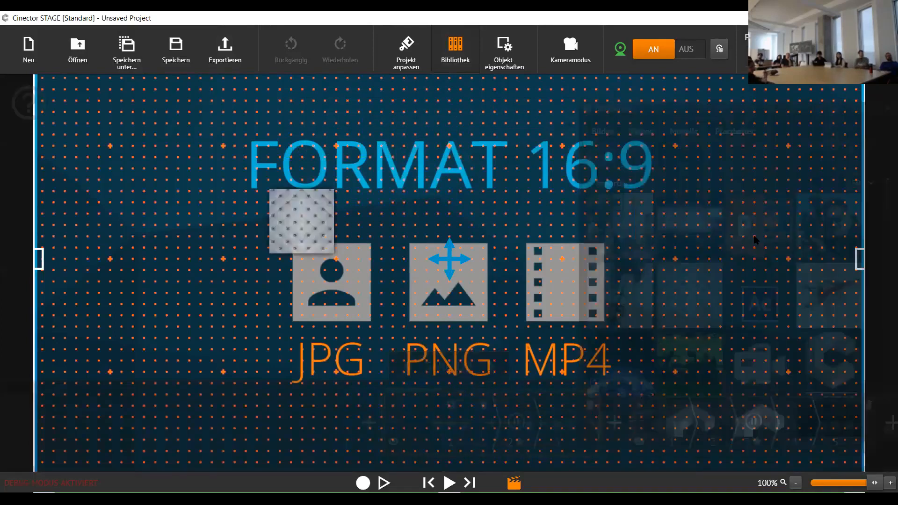
pyautogui.doubleClick(275, 233)
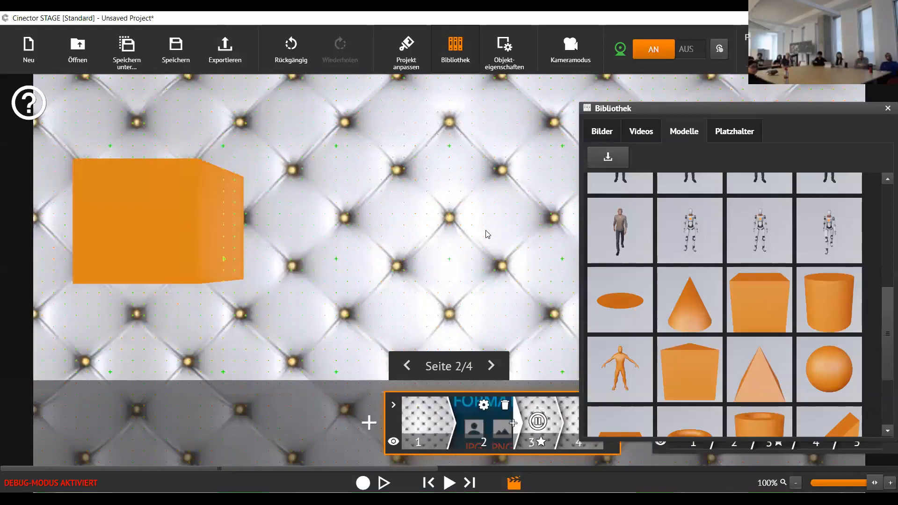
# On page 2, rotate the orange cube and flatten it into a low platform, then compare it with page 1
pyautogui.click(407, 366)
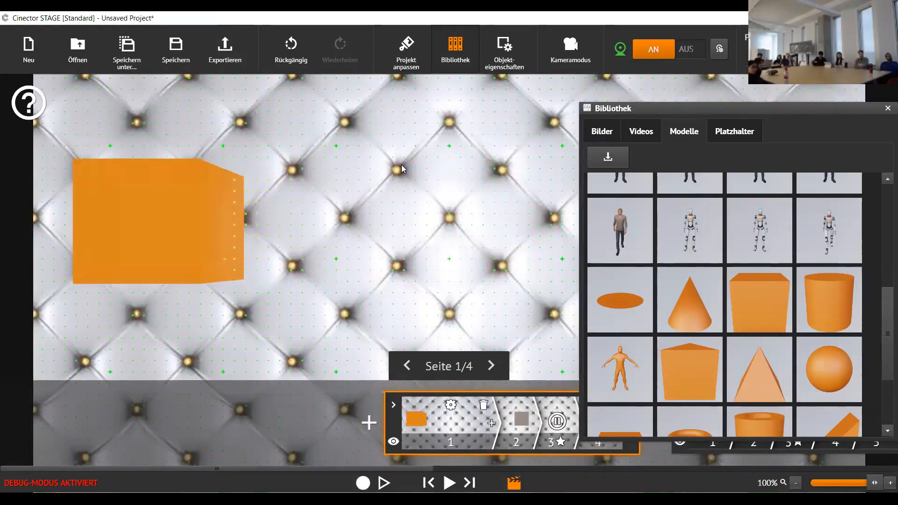
pyautogui.click(491, 365)
pyautogui.click(444, 235)
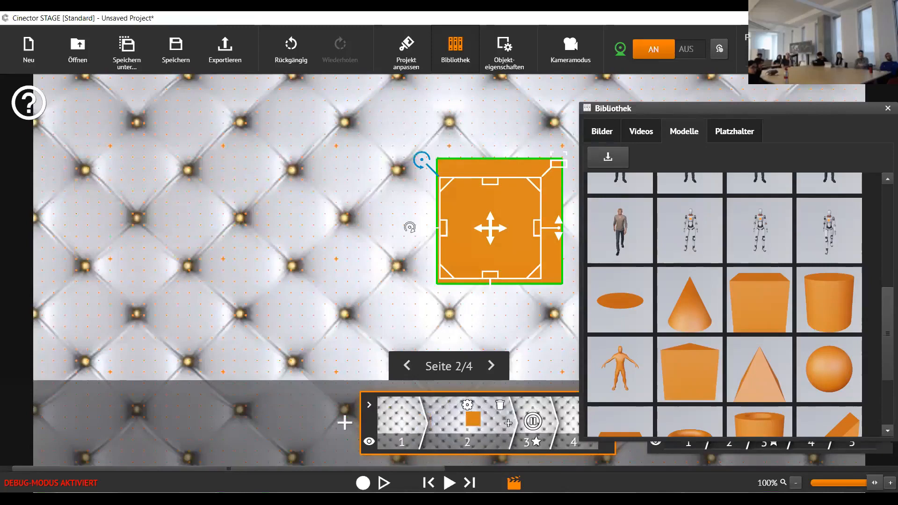
pyautogui.moveTo(421, 160); pyautogui.dragTo(408, 179)
pyautogui.moveTo(490, 171); pyautogui.dragTo(494, 250)
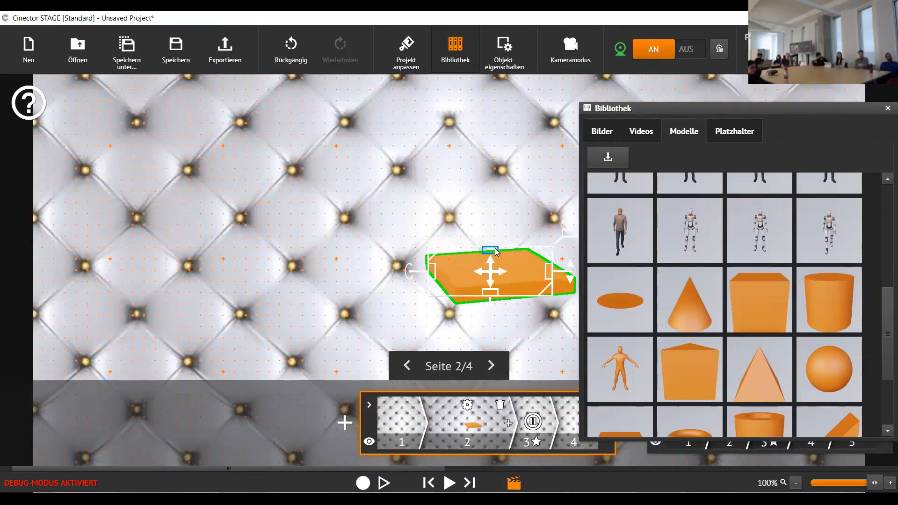
pyautogui.press('Left')
pyautogui.press('Right')
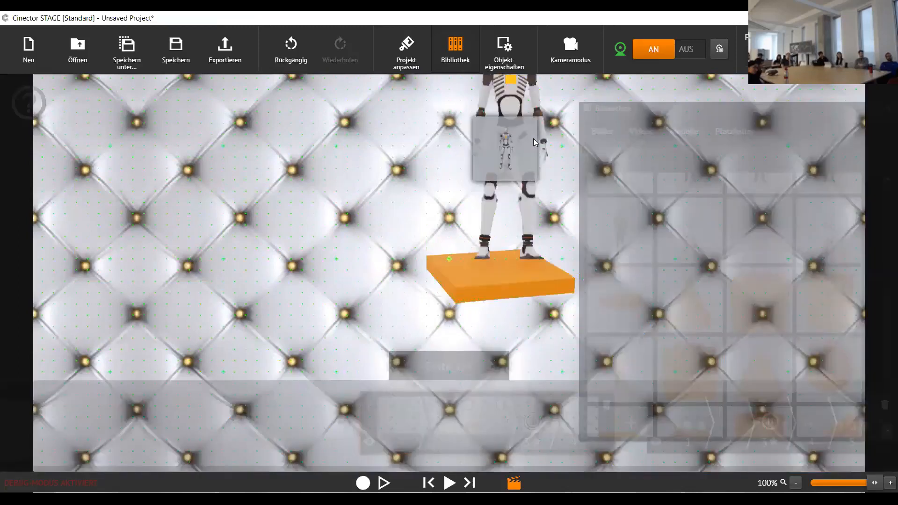
# Place a robot model standing on the orange platform on page 2 and play the chapter in full screen
pyautogui.moveTo(535, 142); pyautogui.dragTo(535, 142)
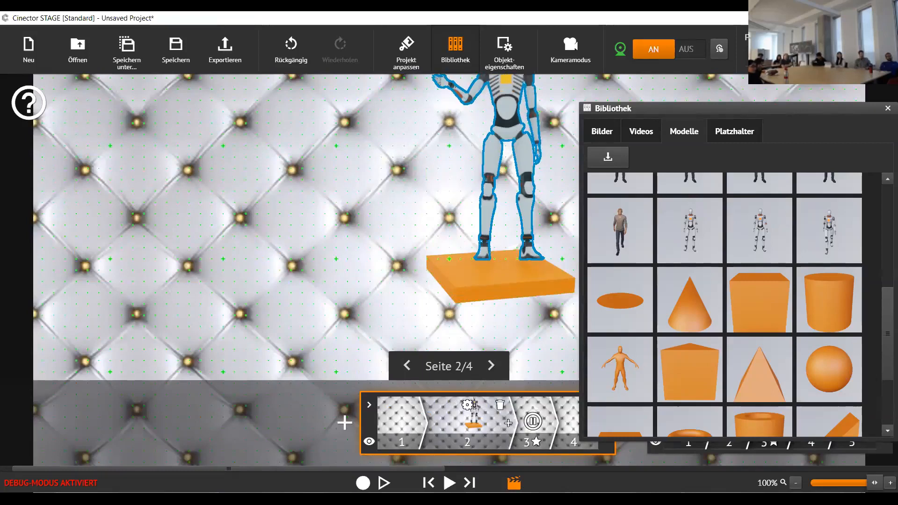
pyautogui.press('F5')
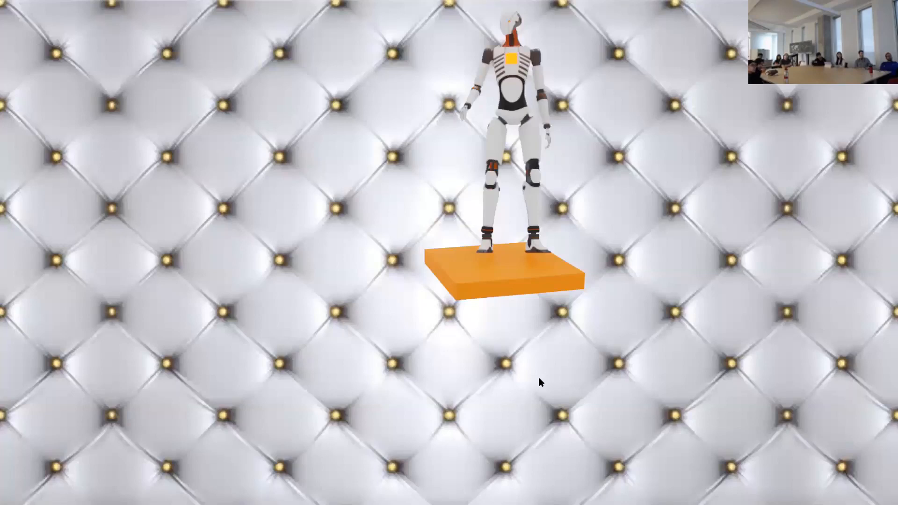
pyautogui.press('Escape')
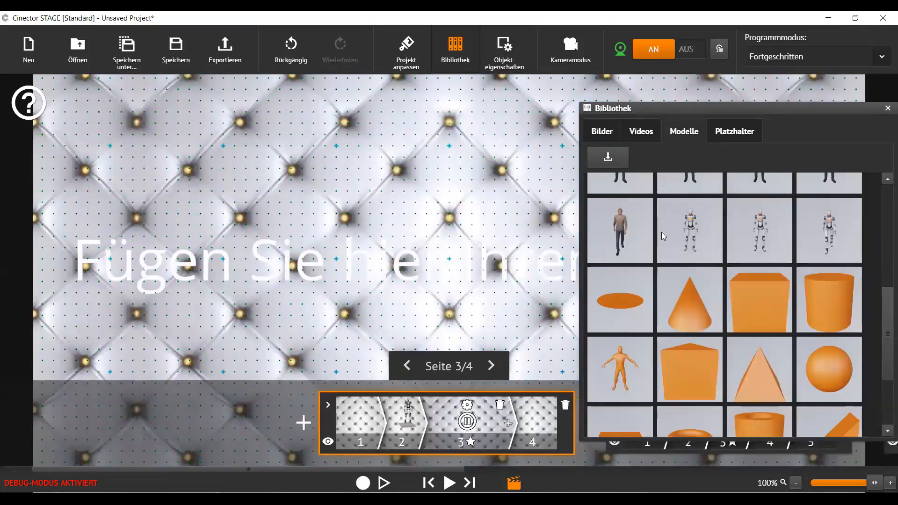
# Add the Henri_Explain robot, the man in the brown sweater and an orange cube side by side on page 3
pyautogui.moveTo(662, 232); pyautogui.dragTo(334, 243)
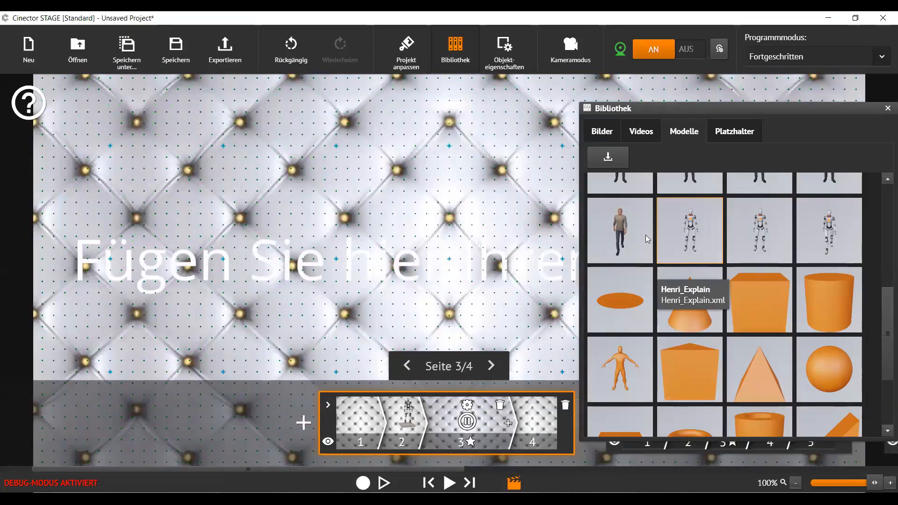
pyautogui.moveTo(647, 239); pyautogui.dragTo(427, 200)
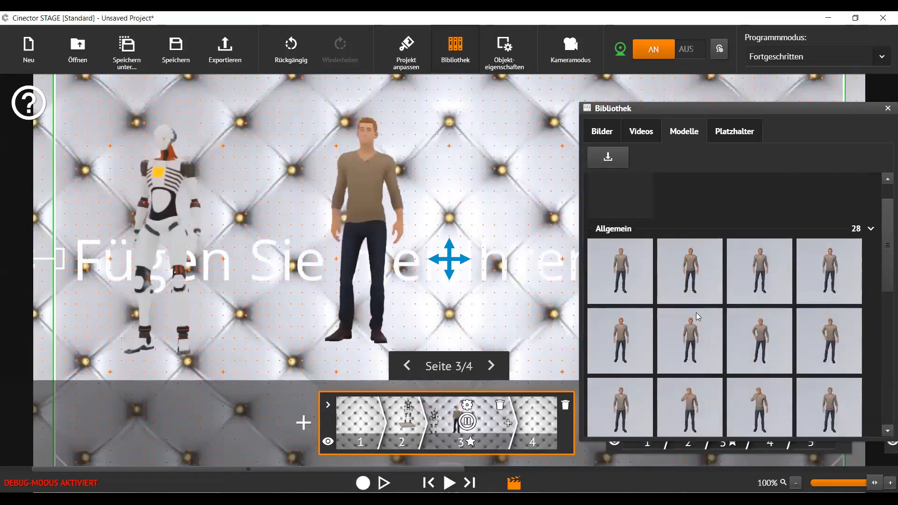
pyautogui.scroll(-1, 687, 320)
pyautogui.scroll(-9, 686, 319)
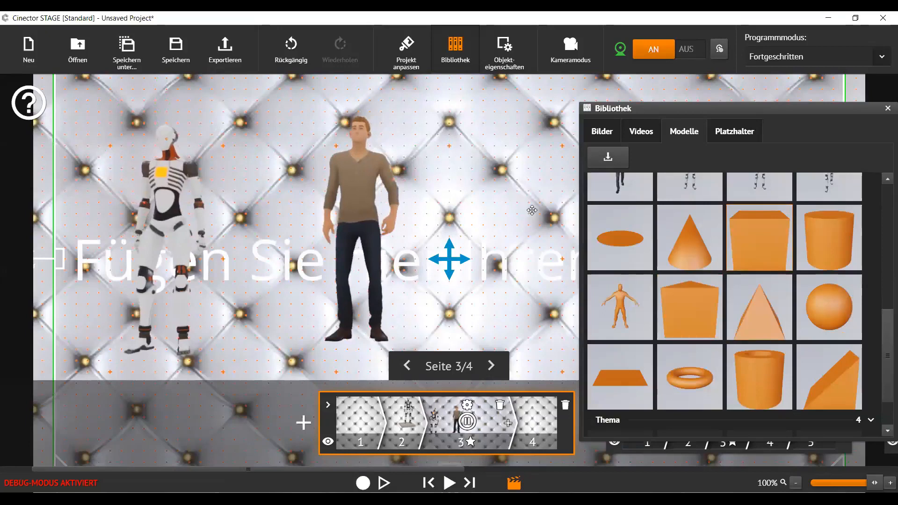
# Review the objects on pages 1 and 2 and preview the chapter's pages in full screen
pyautogui.click(394, 413)
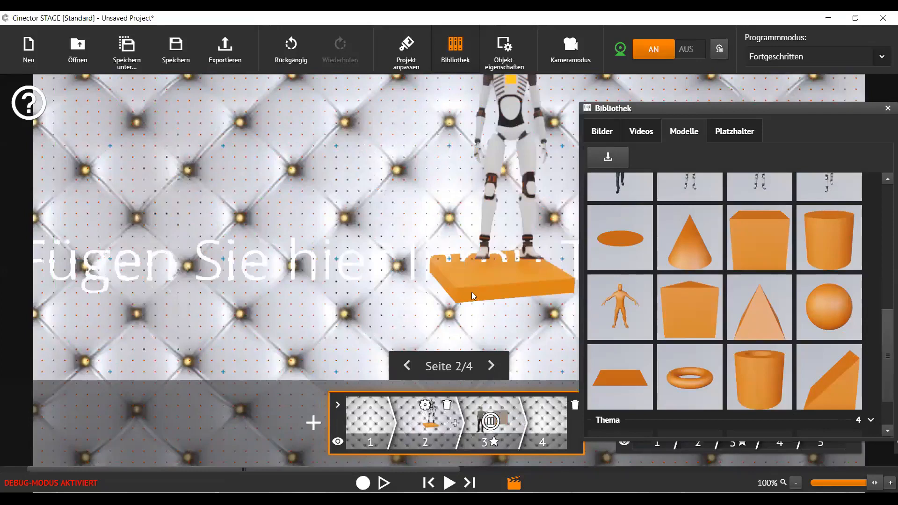
pyautogui.press('Left')
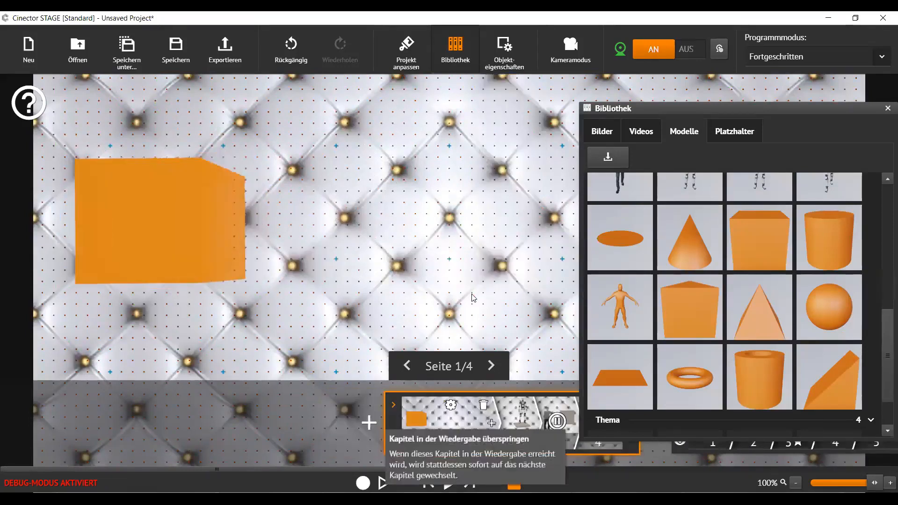
pyautogui.press('Right')
pyautogui.click(530, 186)
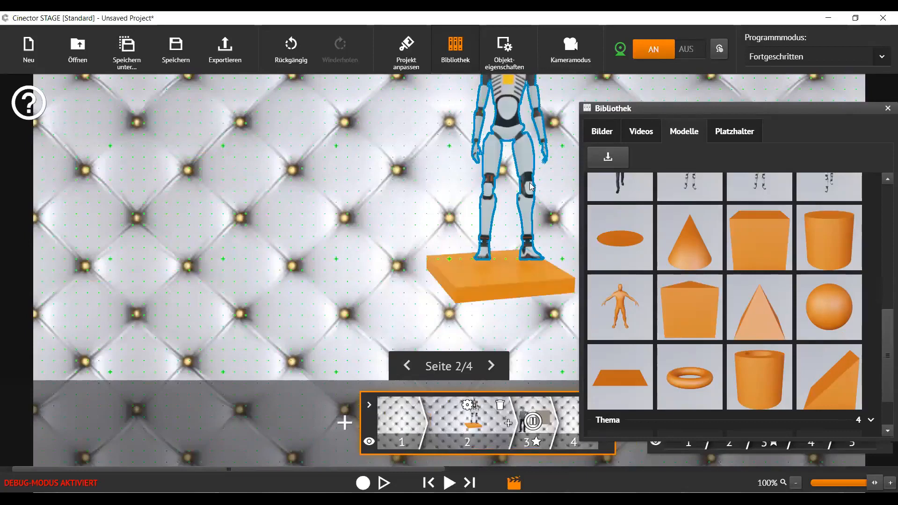
pyautogui.press('Left')
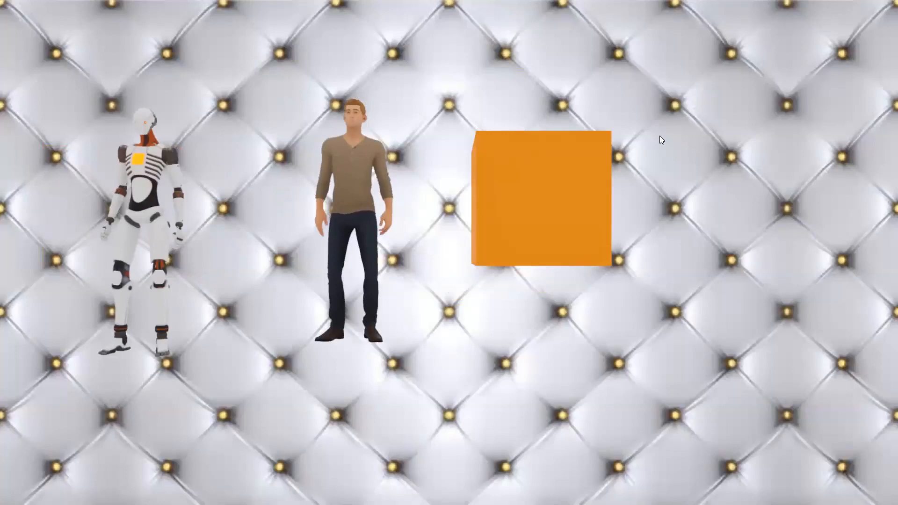
pyautogui.press('Escape')
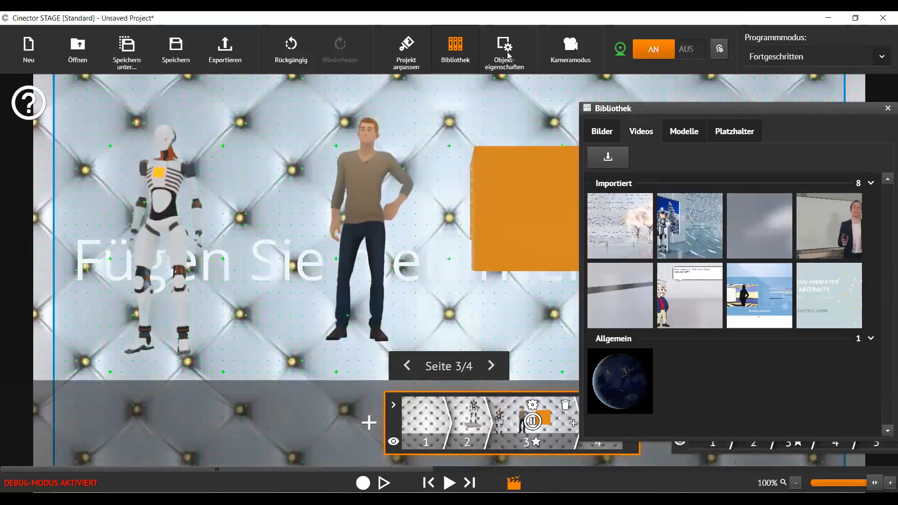
# Go to the next chapter and replace its FORMAT 16:9 placeholder with the green-screen studio image from the library
pyautogui.click(576, 52)
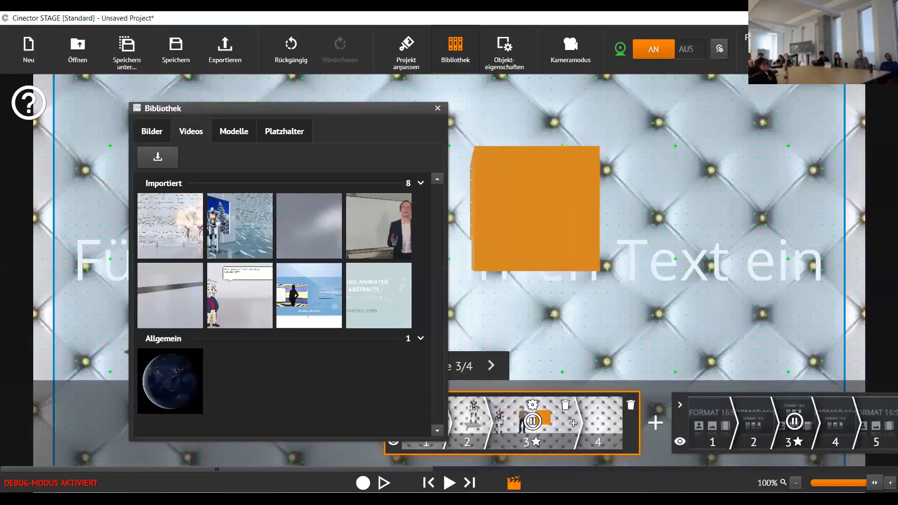
pyautogui.press('Escape')
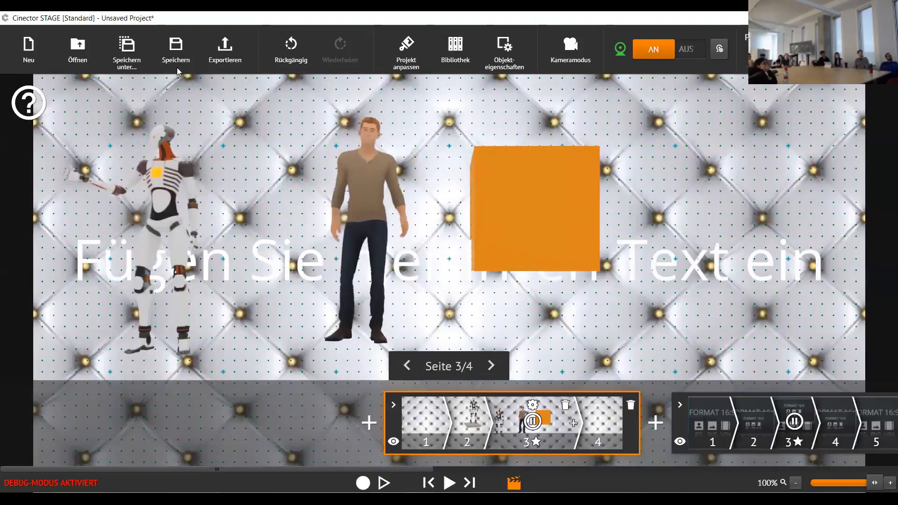
pyautogui.press('Right')
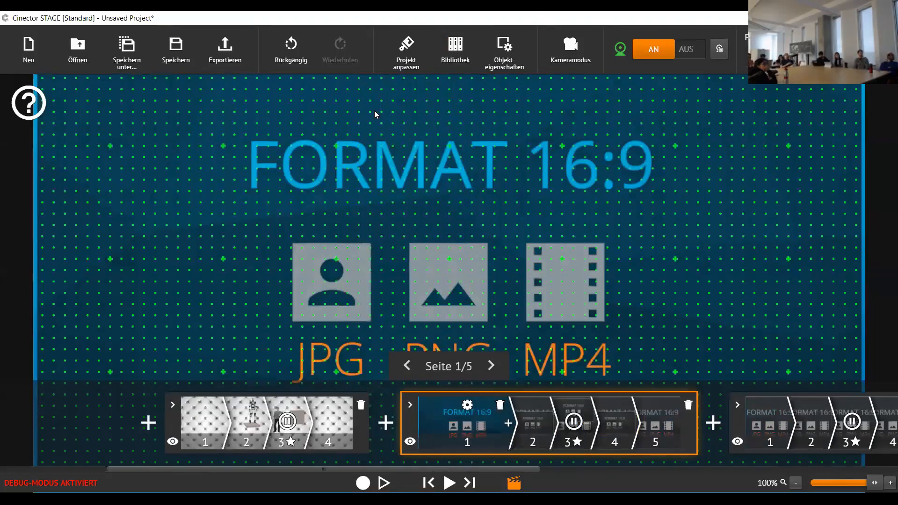
pyautogui.click(455, 49)
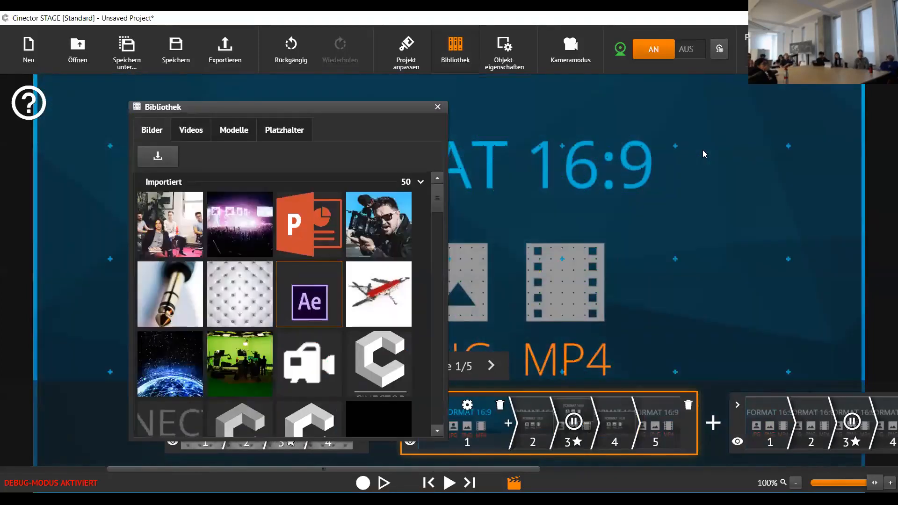
pyautogui.click(638, 306)
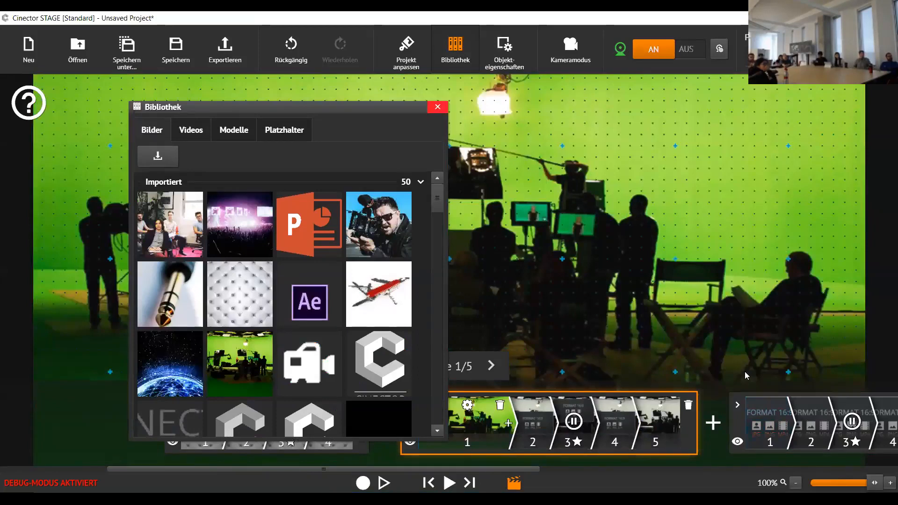
pyautogui.click(437, 107)
# Import monochrome-forest-mountains-scenery-1.jpg as the following chapter's background, restore the full-size window and return to the green-screen chapter
pyautogui.click(767, 421)
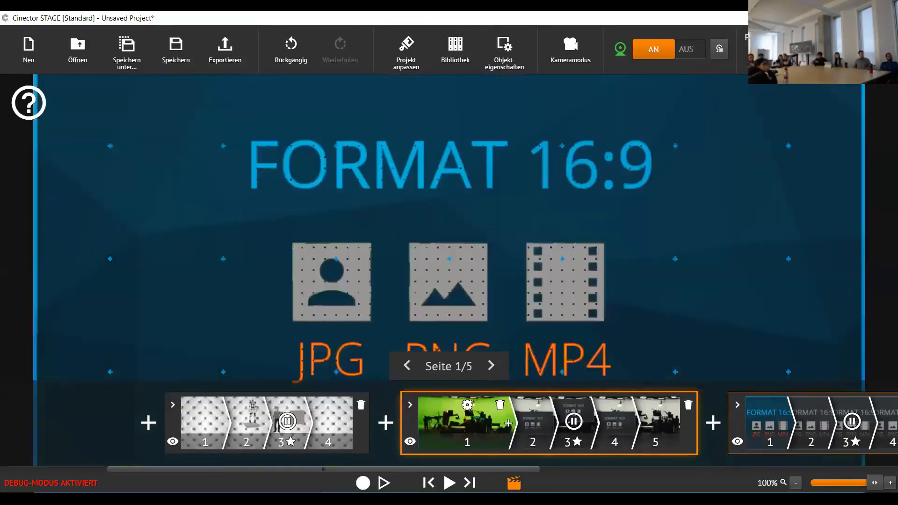
pyautogui.press('super+Left')
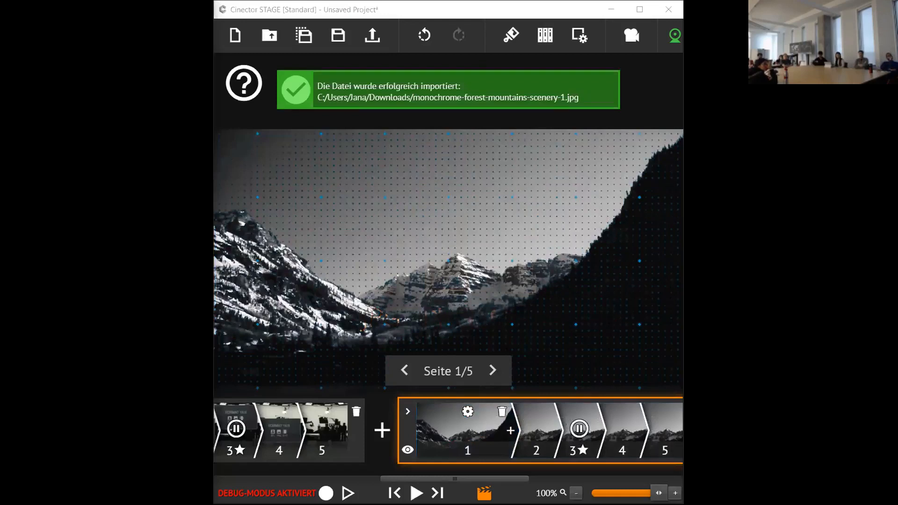
pyautogui.click(448, 233)
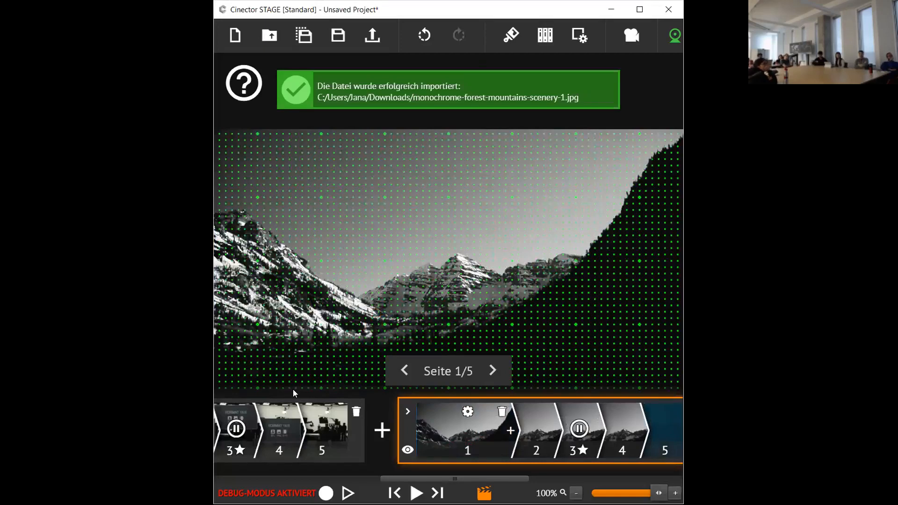
pyautogui.click(640, 9)
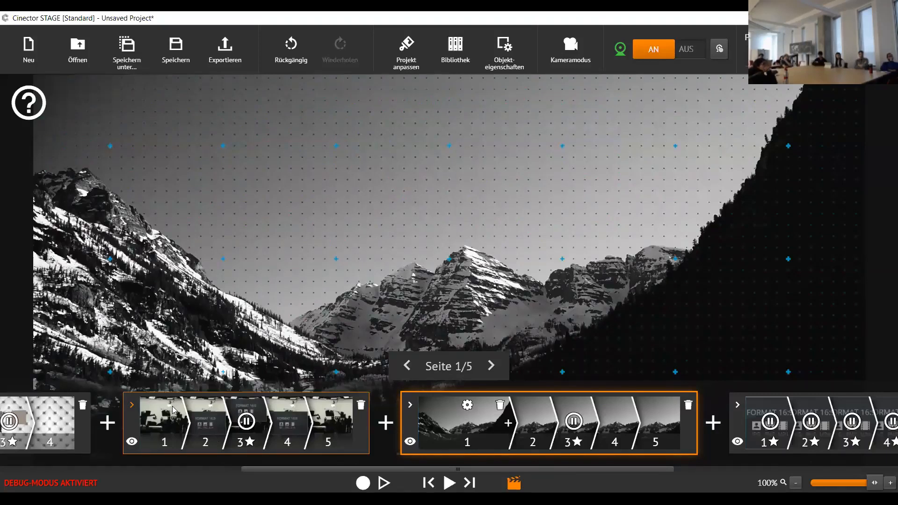
pyautogui.click(173, 406)
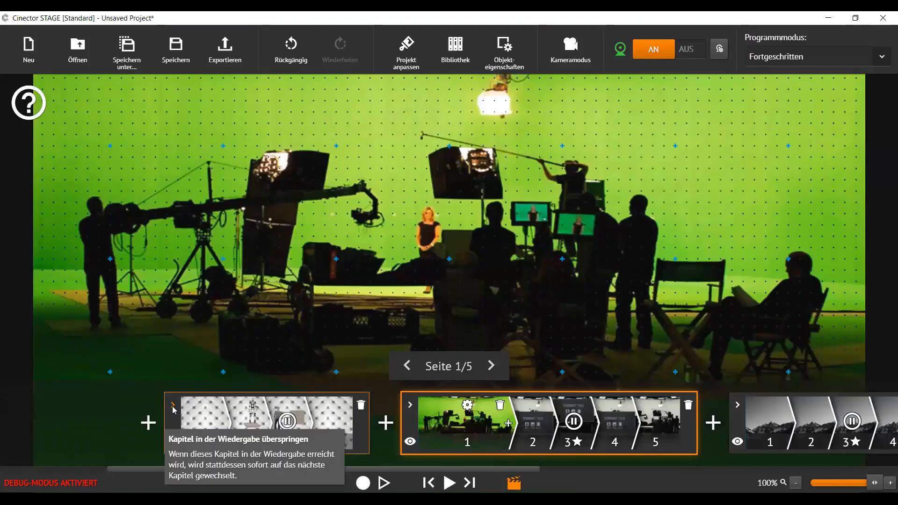